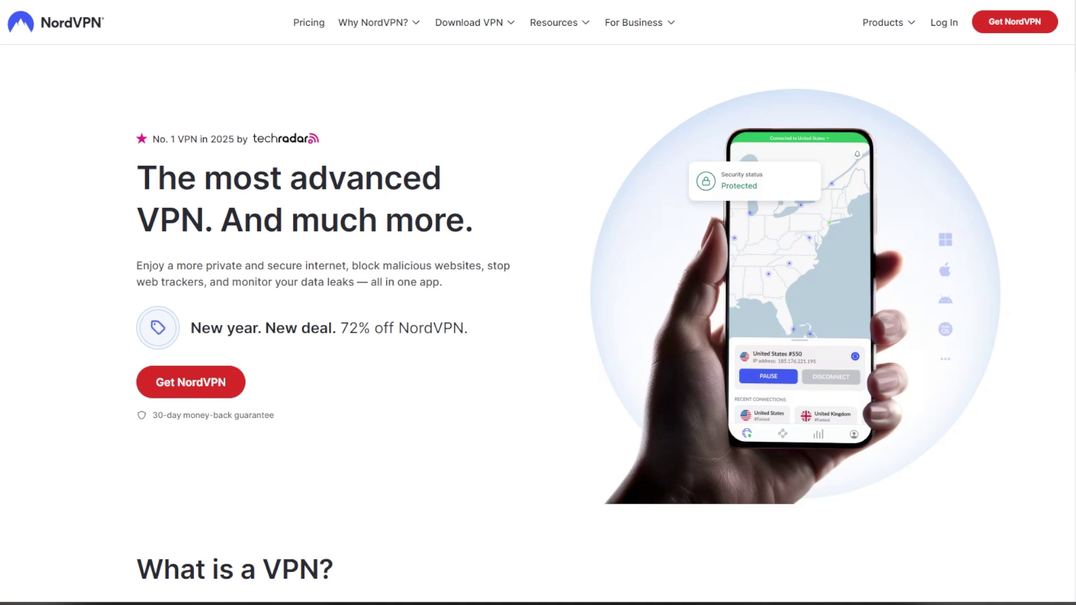
Compare NordVPN prices across 2-year, 1-year and monthly plans, ending on monthly pricing
{"action": "left_click", "coordinate": [309, 25]}
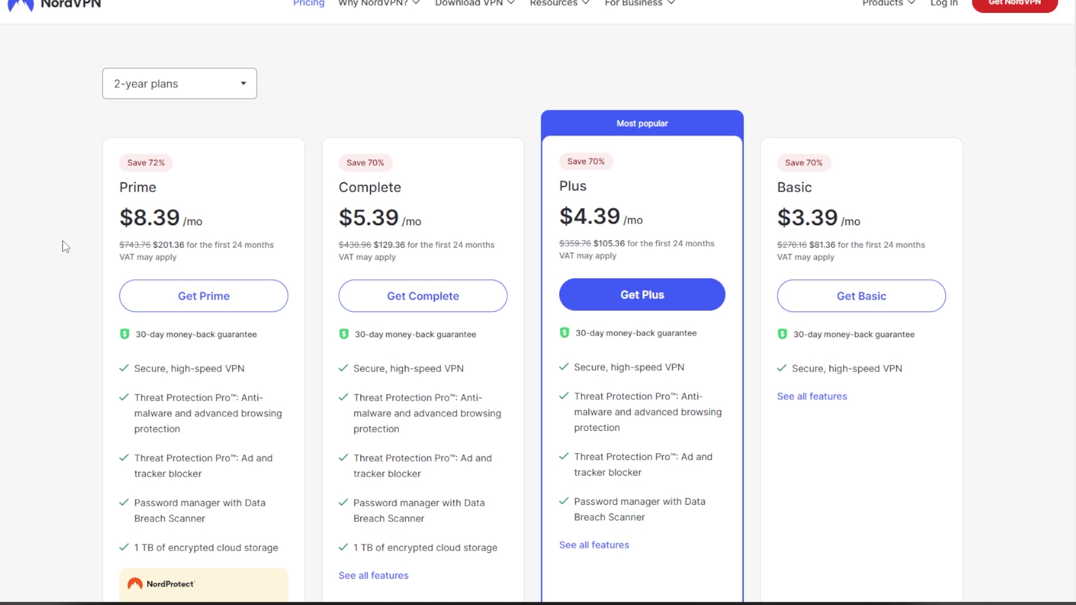
{"action": "left_click", "coordinate": [188, 87]}
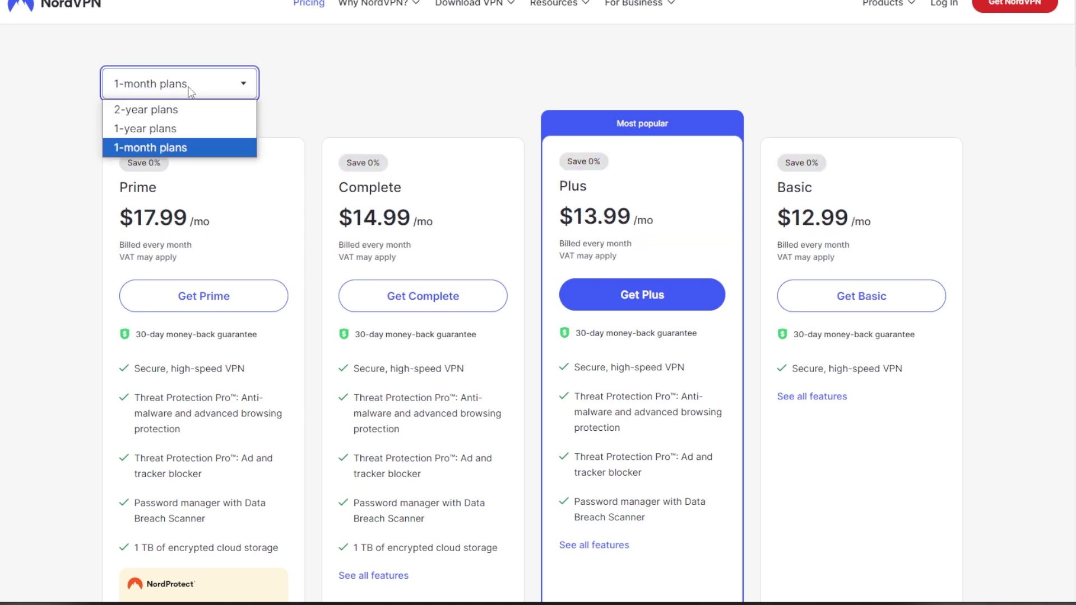
{"action": "left_click", "coordinate": [172, 111]}
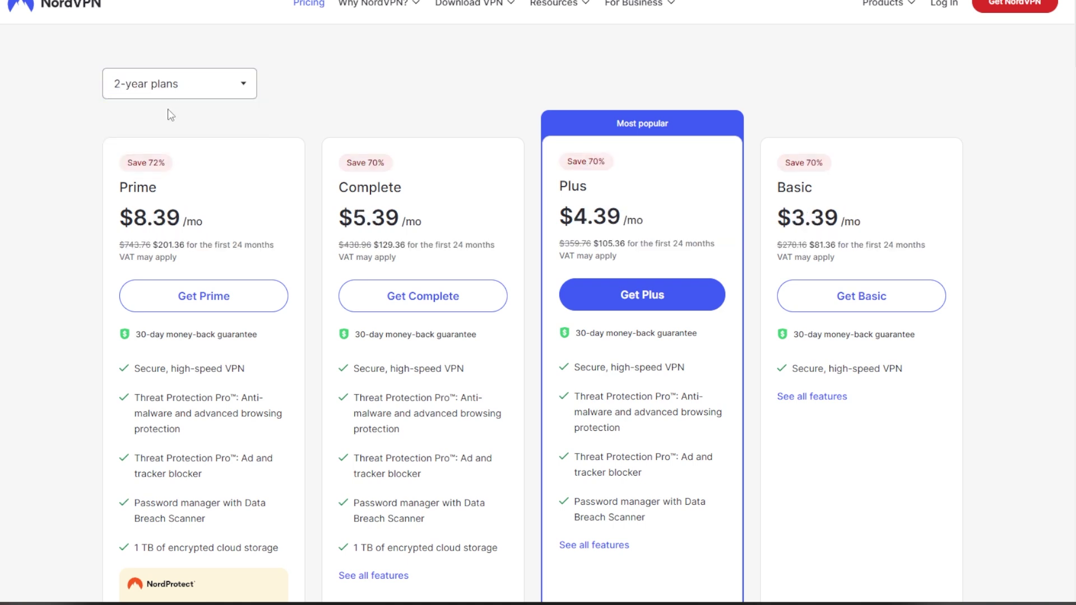
{"action": "left_click", "coordinate": [173, 89]}
{"action": "left_click", "coordinate": [162, 129]}
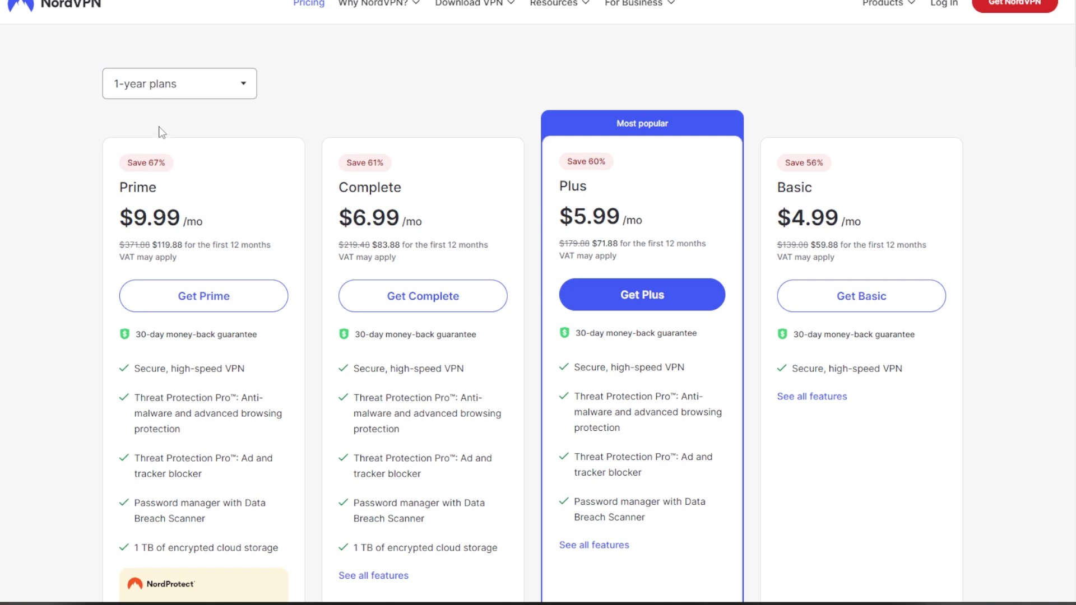
{"action": "left_click", "coordinate": [168, 84]}
{"action": "left_click", "coordinate": [135, 147]}
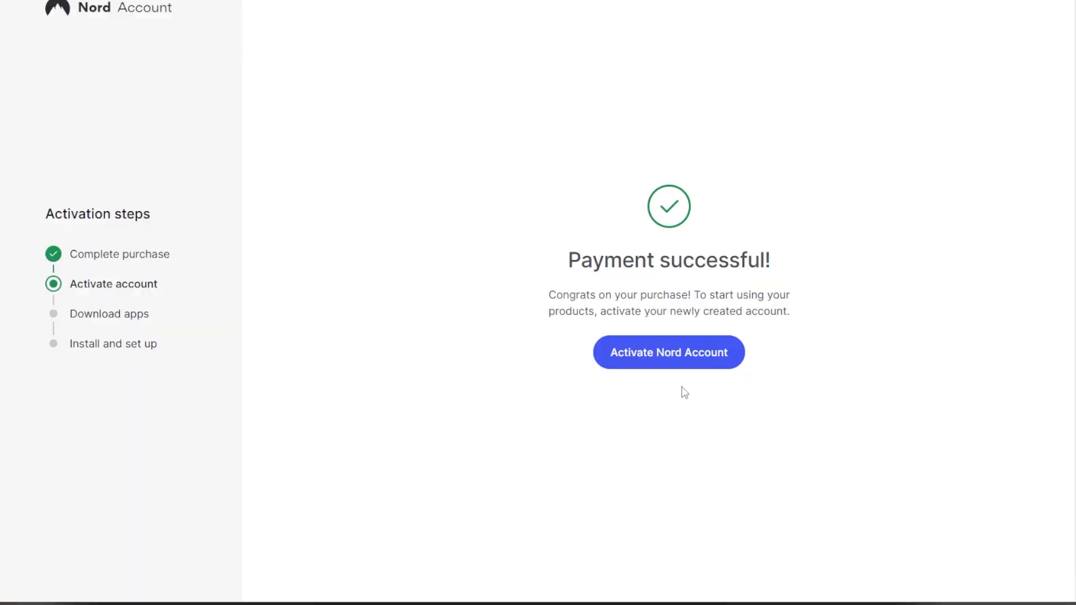
Activate the newly created Nord Account
{"action": "left_click", "coordinate": [670, 357]}
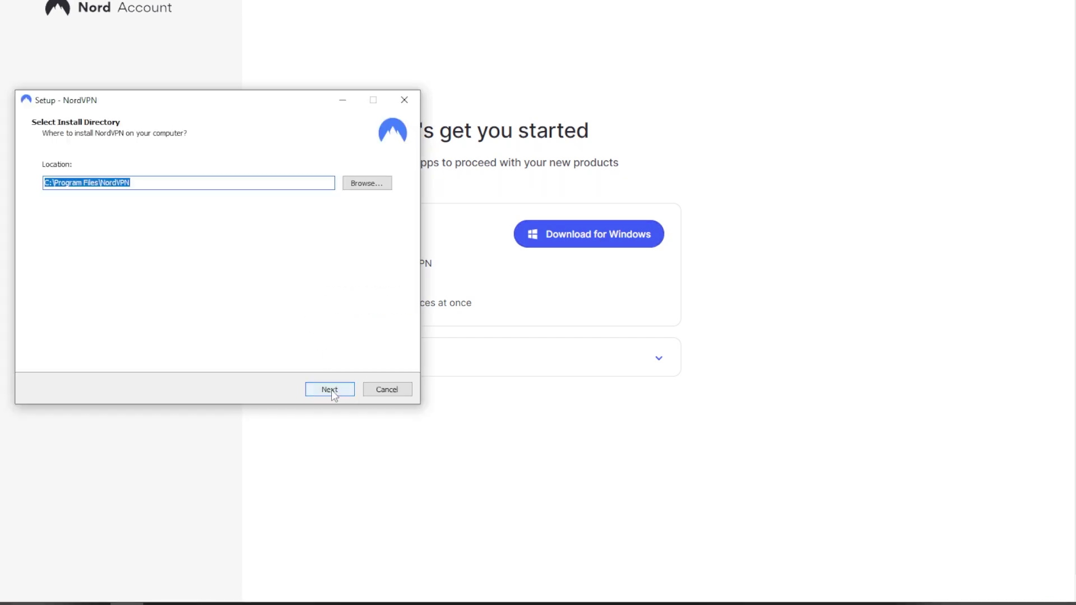
Install NordVPN into C:\Program Files\NordVPN and launch the app when setup finishes
{"action": "left_click", "coordinate": [332, 389]}
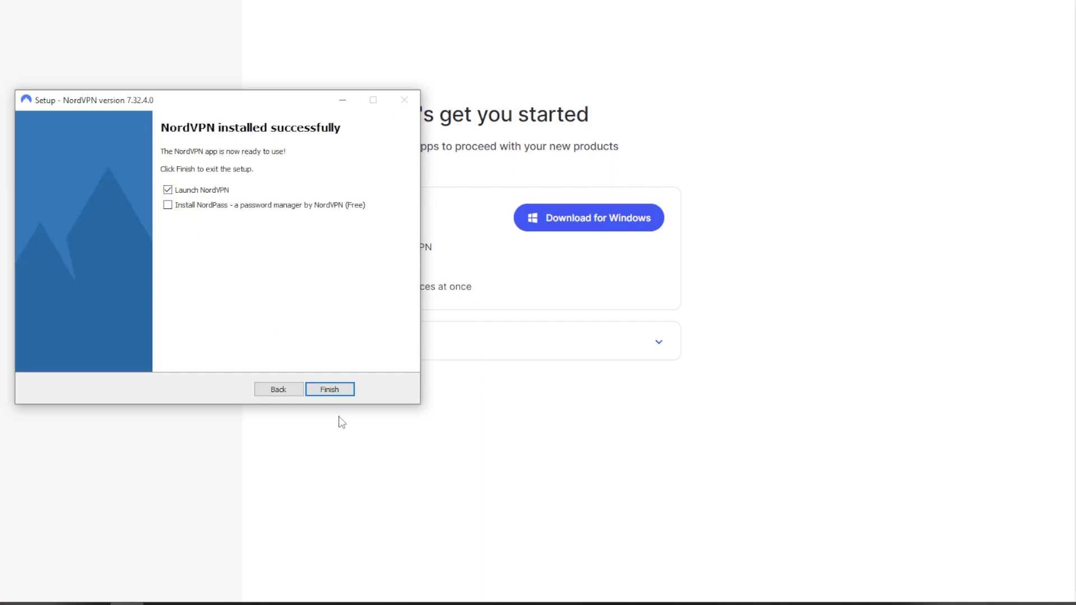
{"action": "left_click", "coordinate": [331, 392]}
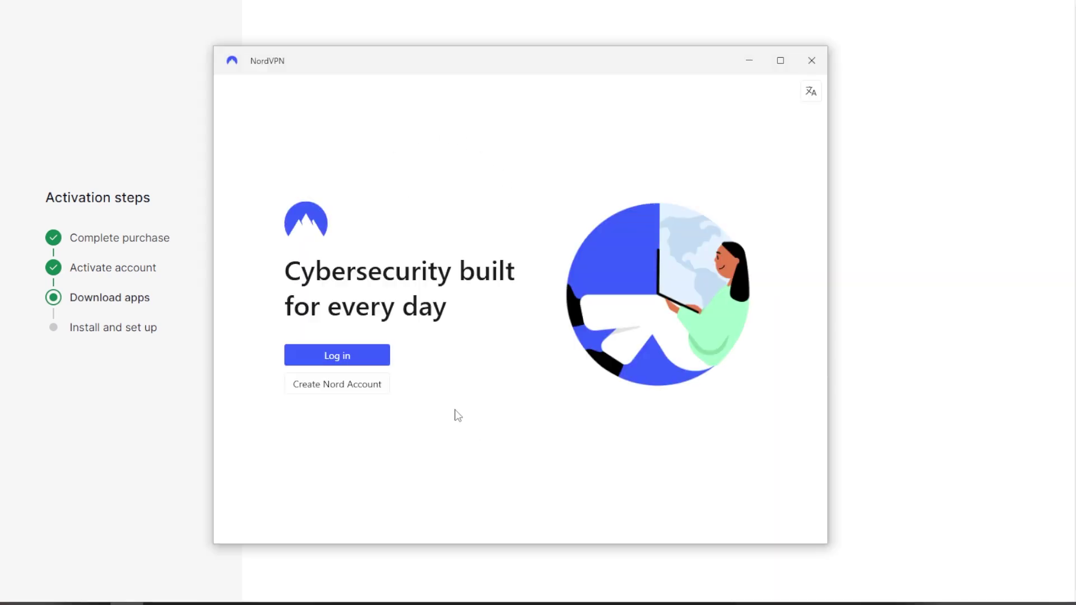
Log in to the Nord Account from the NordVPN welcome screen
{"action": "left_click", "coordinate": [348, 363]}
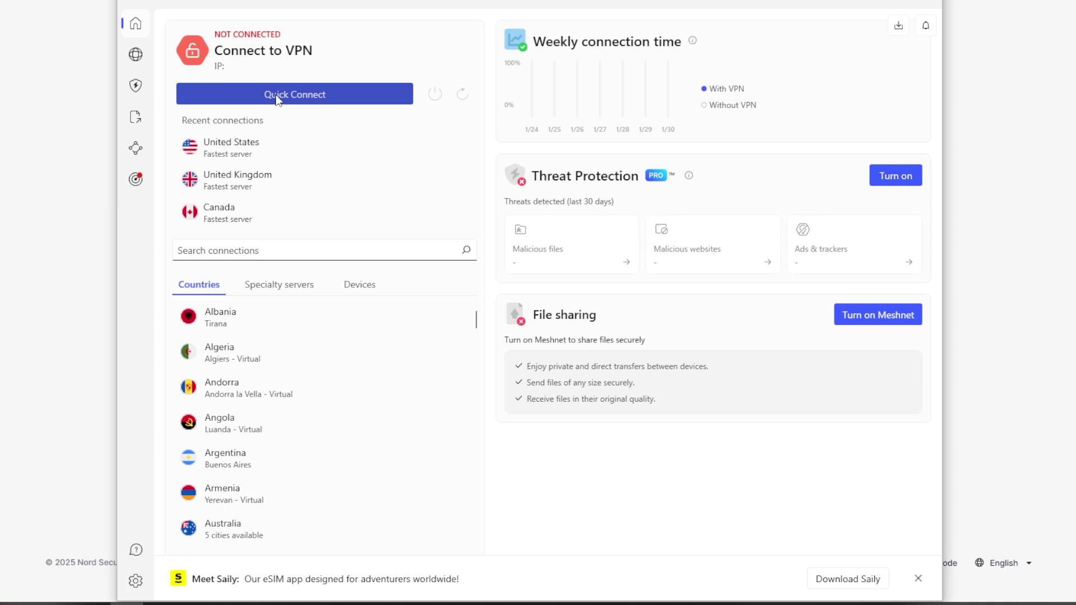
Quick Connect to the fastest server, United States #6269, and browse the Countries list
{"action": "left_click", "coordinate": [277, 100]}
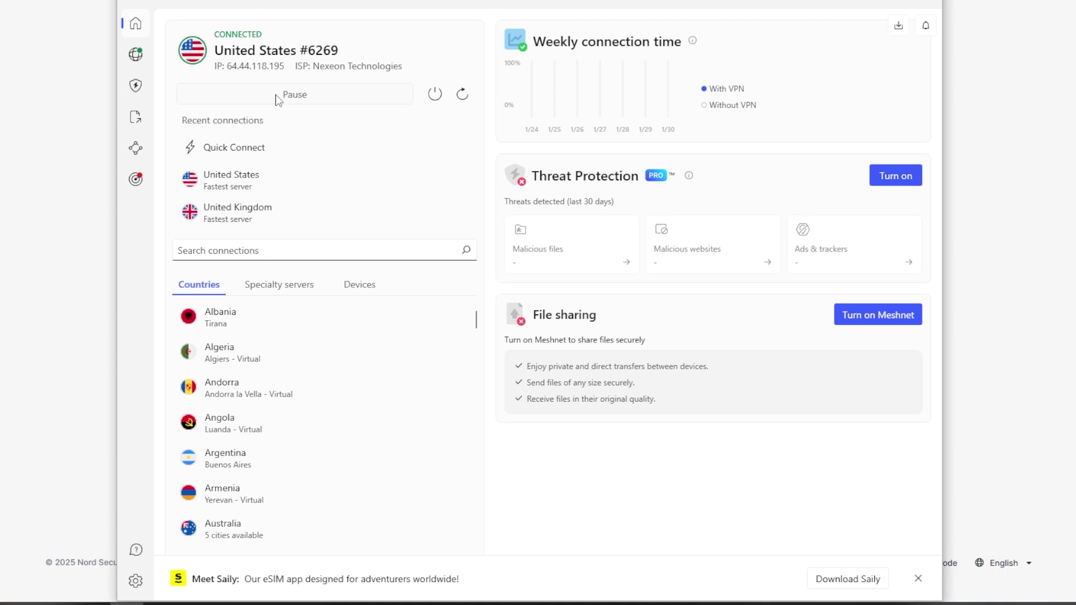
{"action": "scroll", "coordinate": [267, 369], "scroll_direction": "down", "scroll_amount": 5}
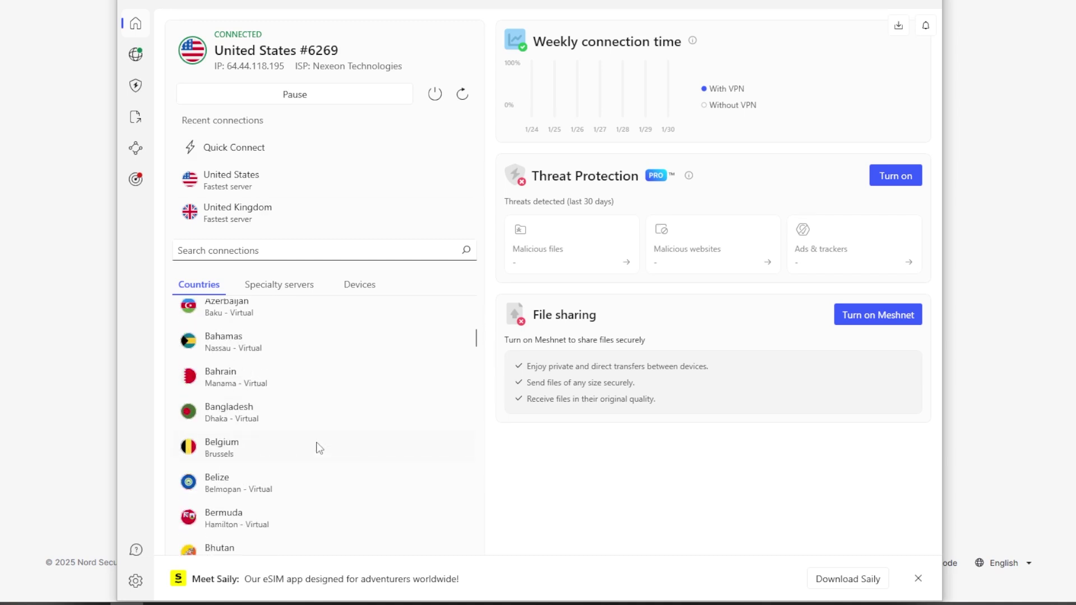
{"action": "scroll", "coordinate": [320, 448], "scroll_direction": "down", "scroll_amount": 5}
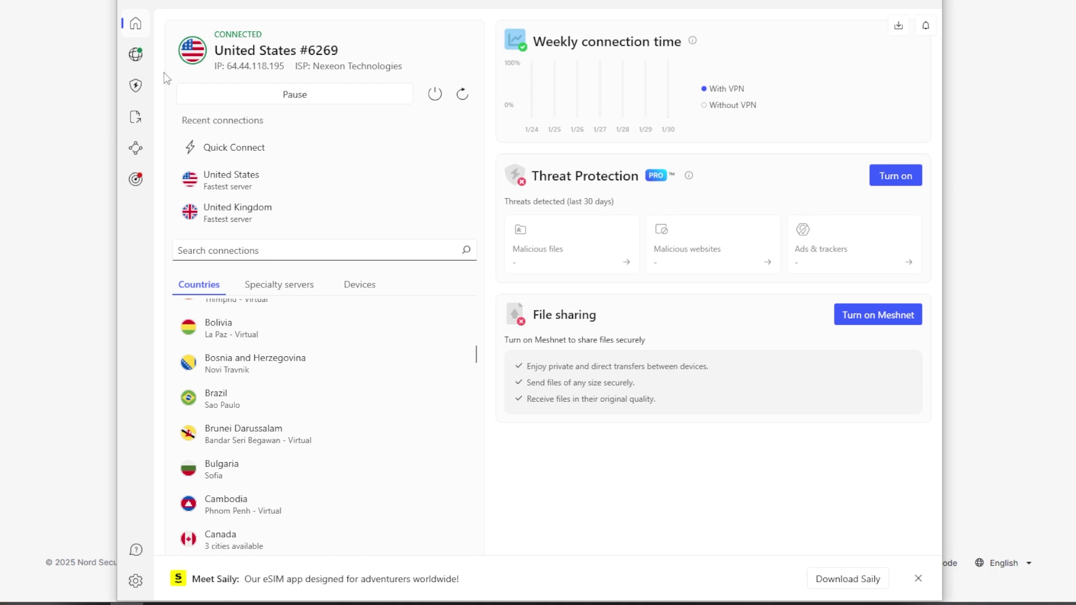
Set the VPN protocol to NordLynx in the Connection settings
{"action": "left_click", "coordinate": [136, 581]}
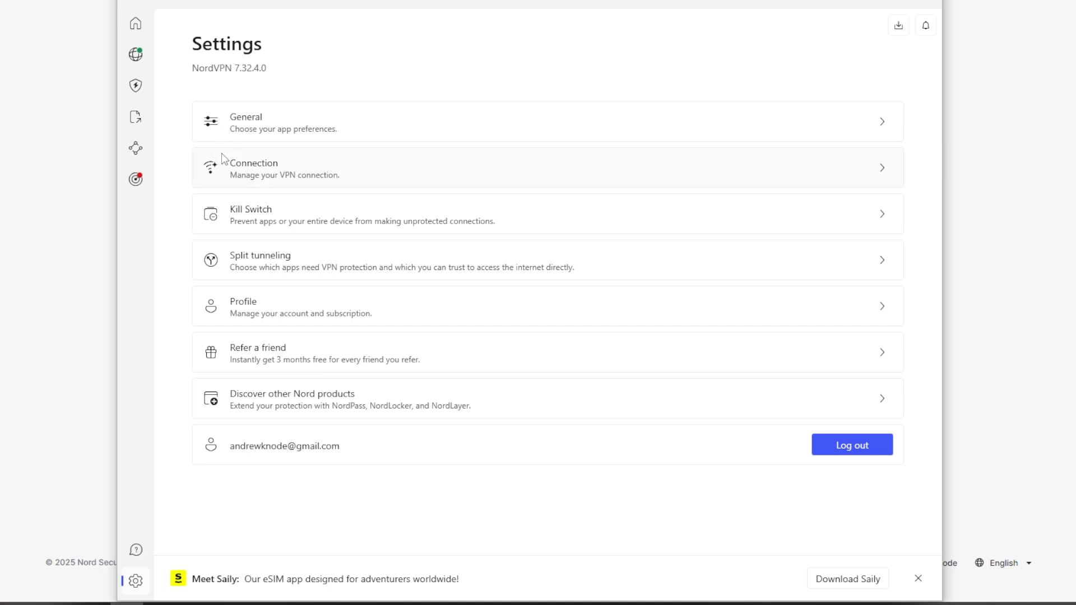
{"action": "left_click", "coordinate": [267, 178]}
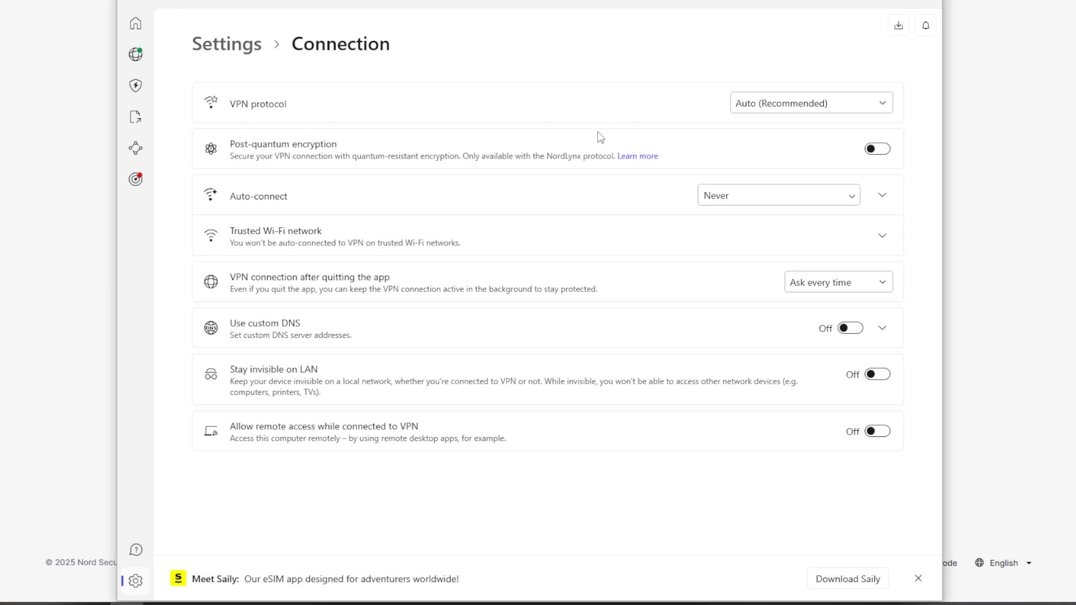
{"action": "left_click", "coordinate": [817, 103]}
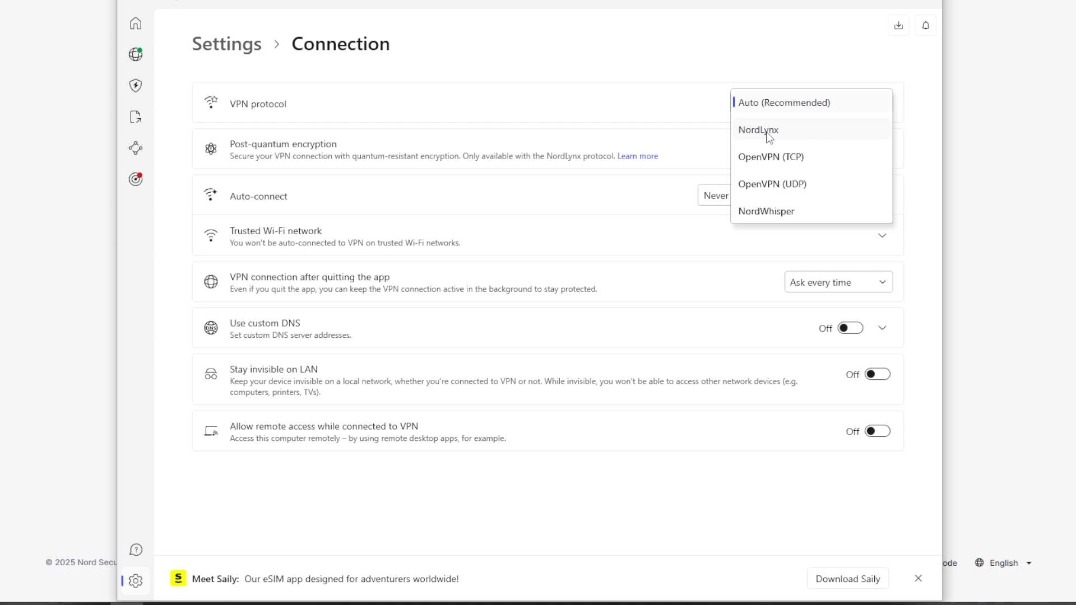
{"action": "left_click", "coordinate": [768, 135]}
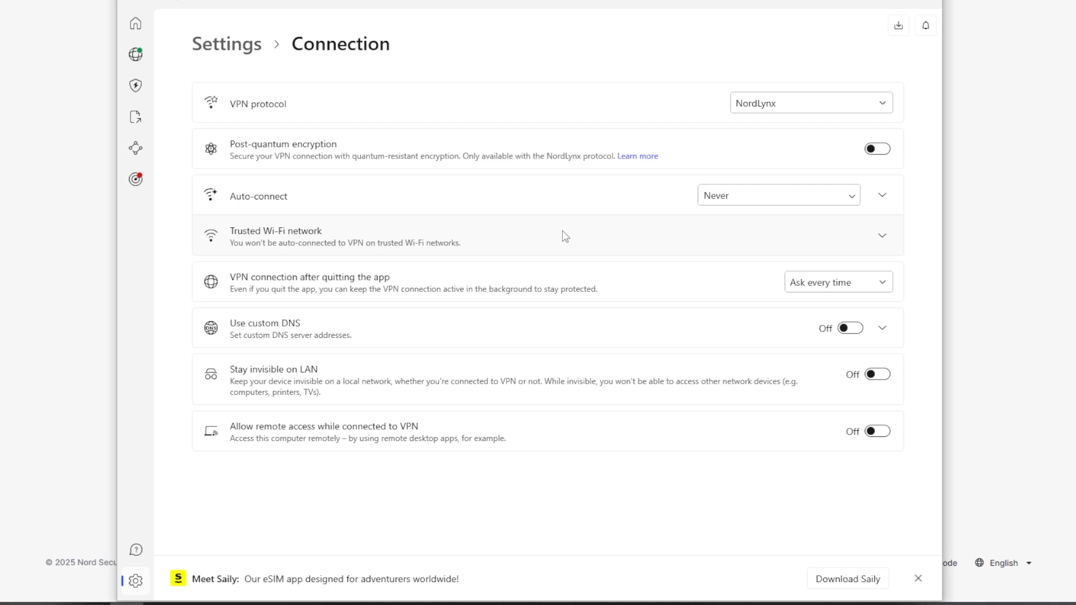
Set auto-connect to On Wi-Fi networks and return to the Settings list
{"action": "left_click", "coordinate": [764, 202]}
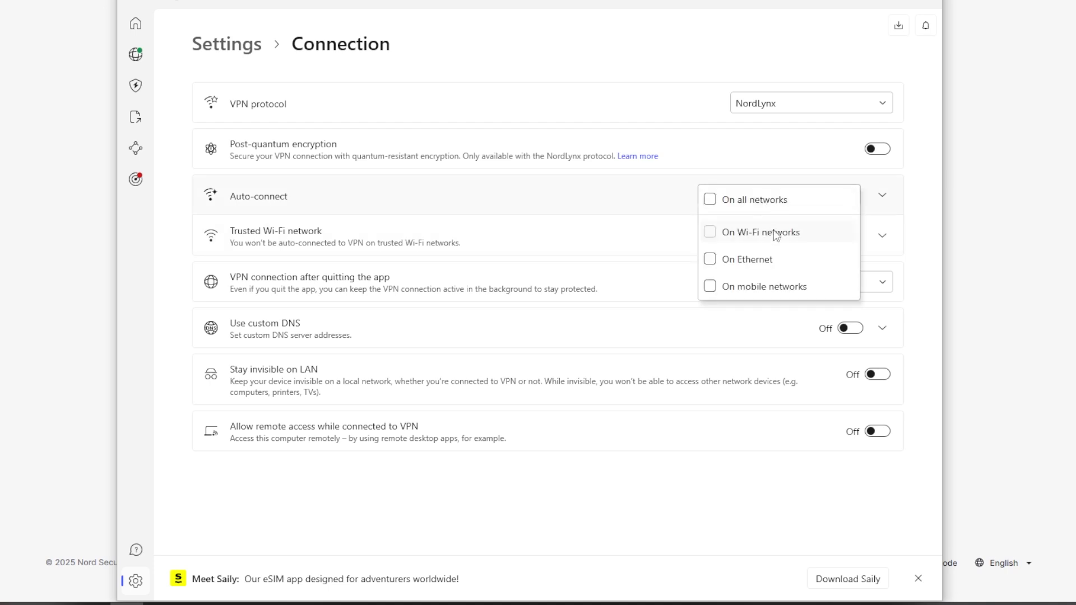
{"action": "left_click", "coordinate": [711, 237]}
{"action": "left_click", "coordinate": [666, 209]}
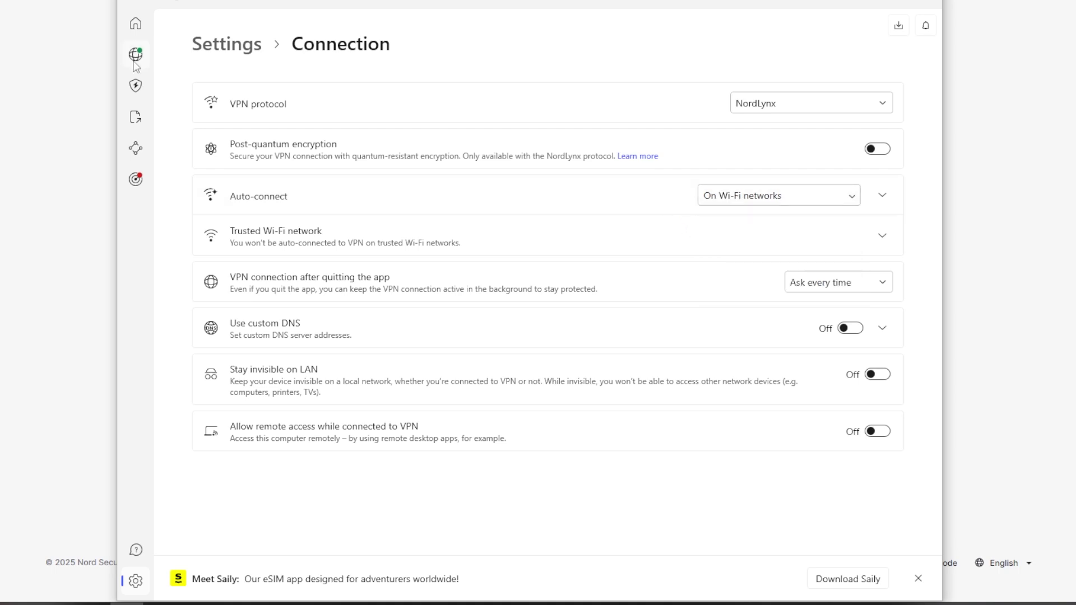
{"action": "left_click", "coordinate": [234, 51]}
Turn on the Internet Kill Switch, leaving the App Kill Switch off
{"action": "left_click", "coordinate": [307, 216]}
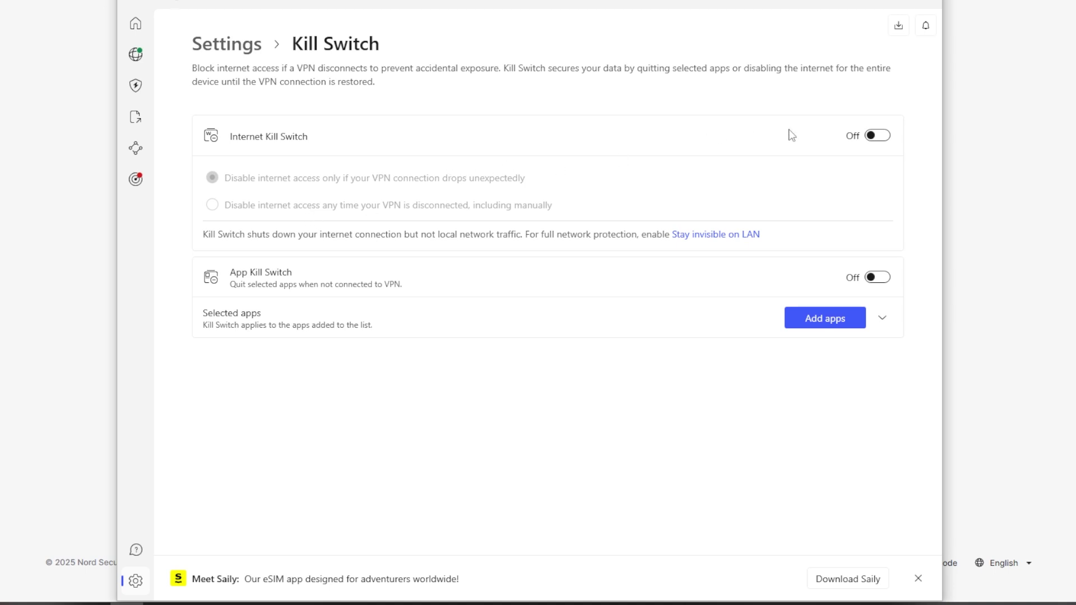
{"action": "left_click", "coordinate": [875, 136]}
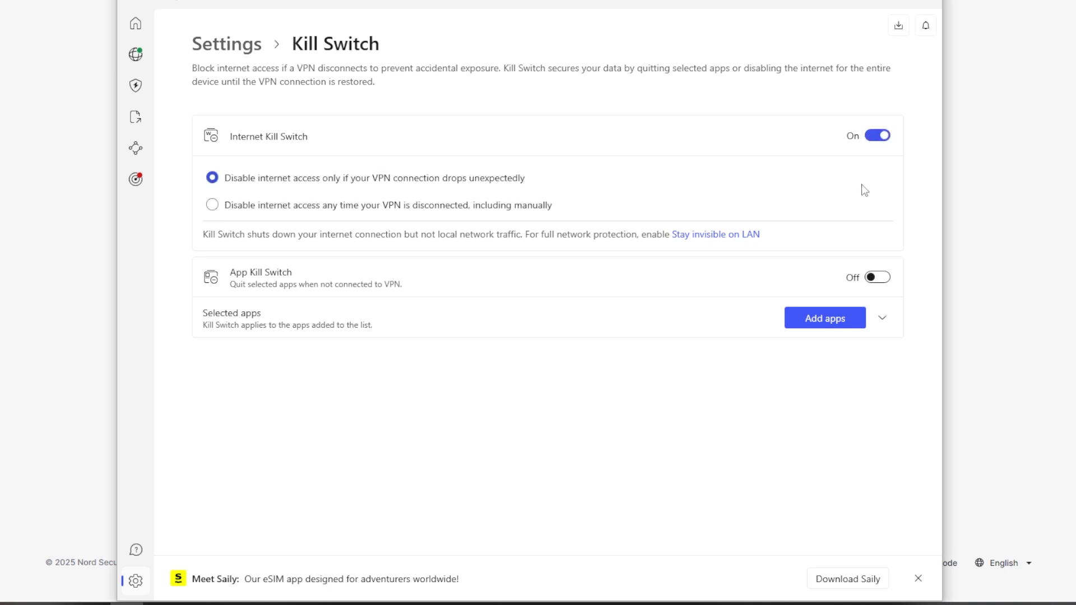
{"action": "left_click", "coordinate": [879, 277]}
{"action": "left_click", "coordinate": [888, 279]}
Switch split tunneling on in Settings
{"action": "left_click", "coordinate": [238, 50]}
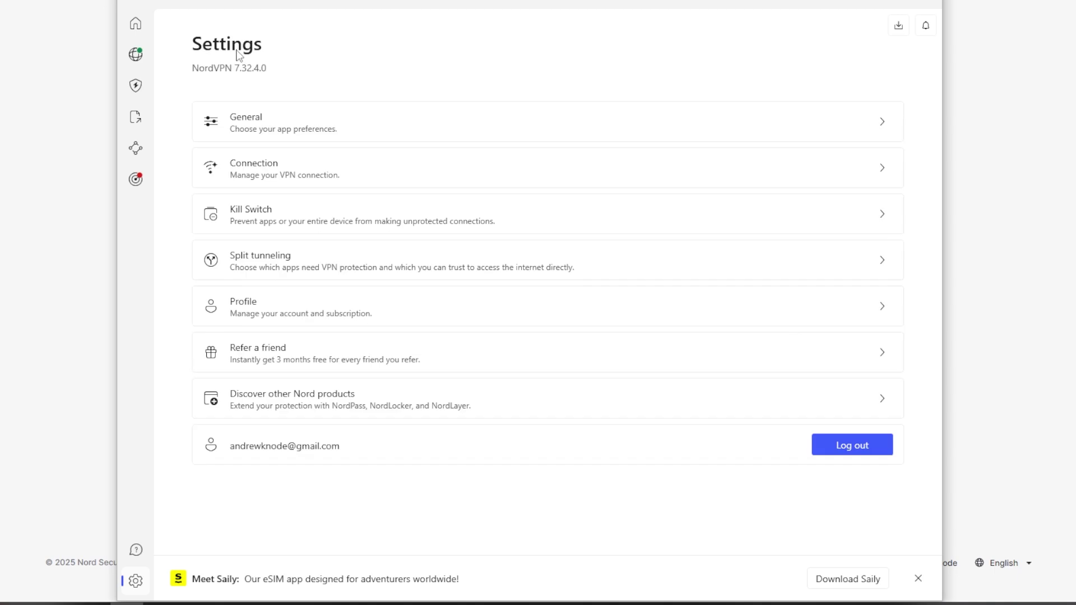
{"action": "left_click", "coordinate": [368, 268]}
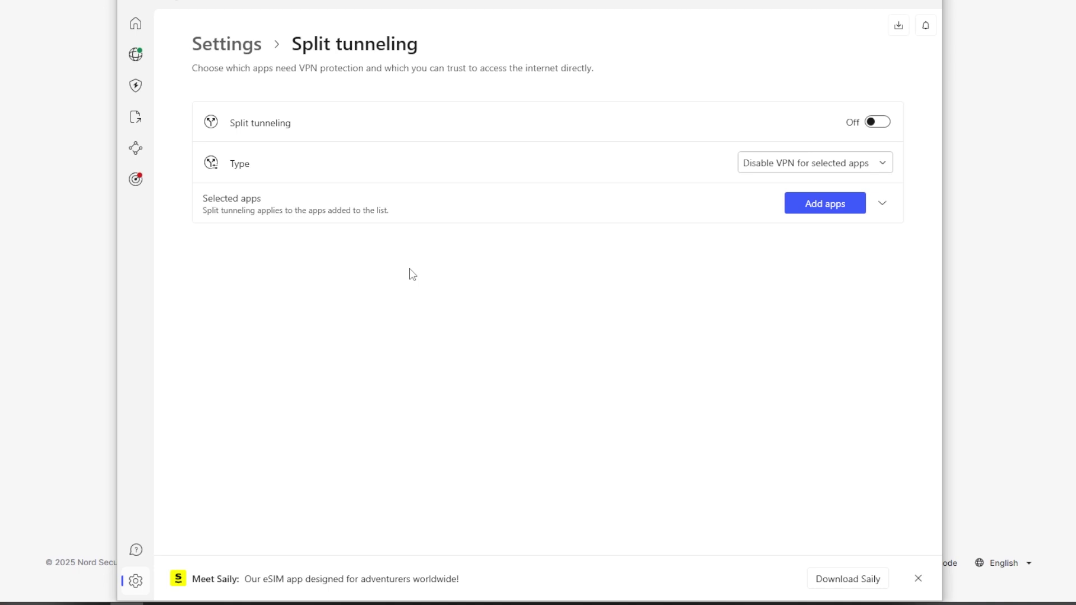
{"action": "left_click", "coordinate": [877, 123]}
Exclude Spotify and Calculator from the VPN, then return to the home dashboard
{"action": "left_click", "coordinate": [848, 207]}
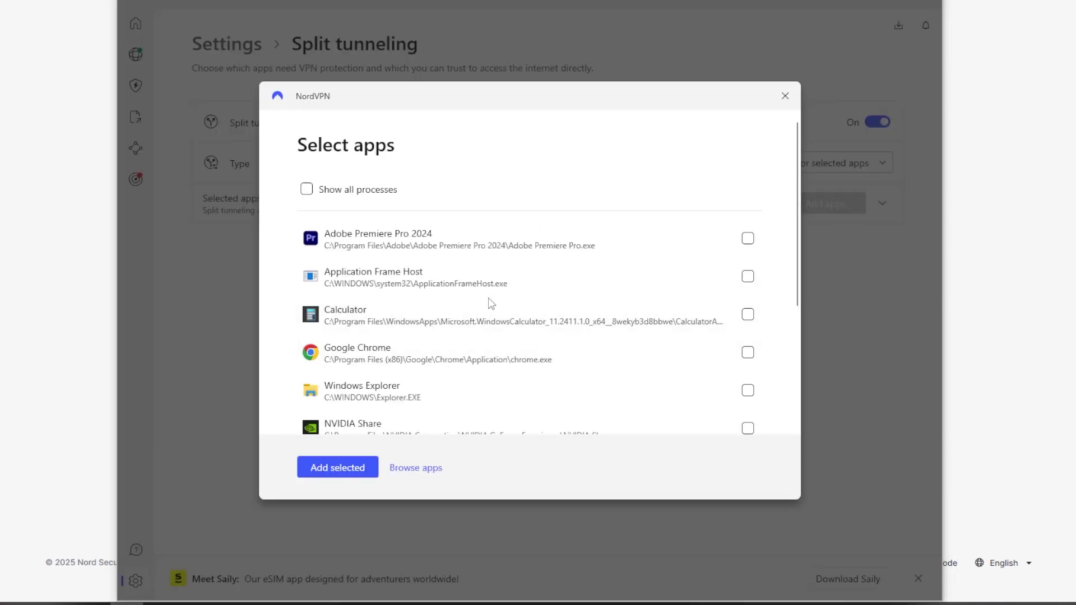
{"action": "scroll", "coordinate": [489, 299], "scroll_direction": "down", "scroll_amount": 3}
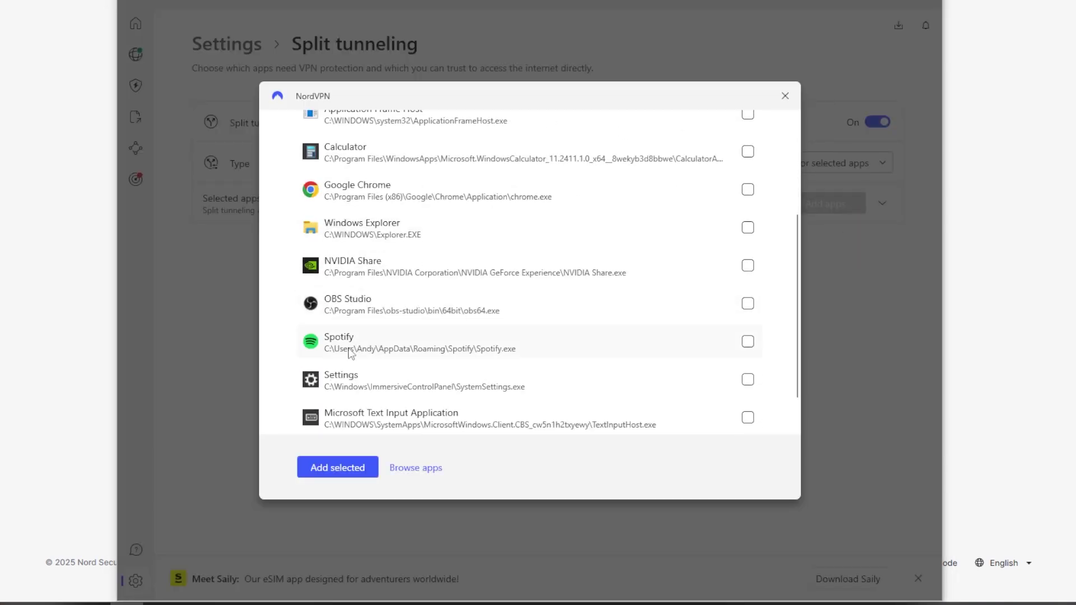
{"action": "left_click", "coordinate": [348, 353]}
{"action": "scroll", "coordinate": [470, 359], "scroll_direction": "up", "scroll_amount": 1}
{"action": "left_click", "coordinate": [747, 223]}
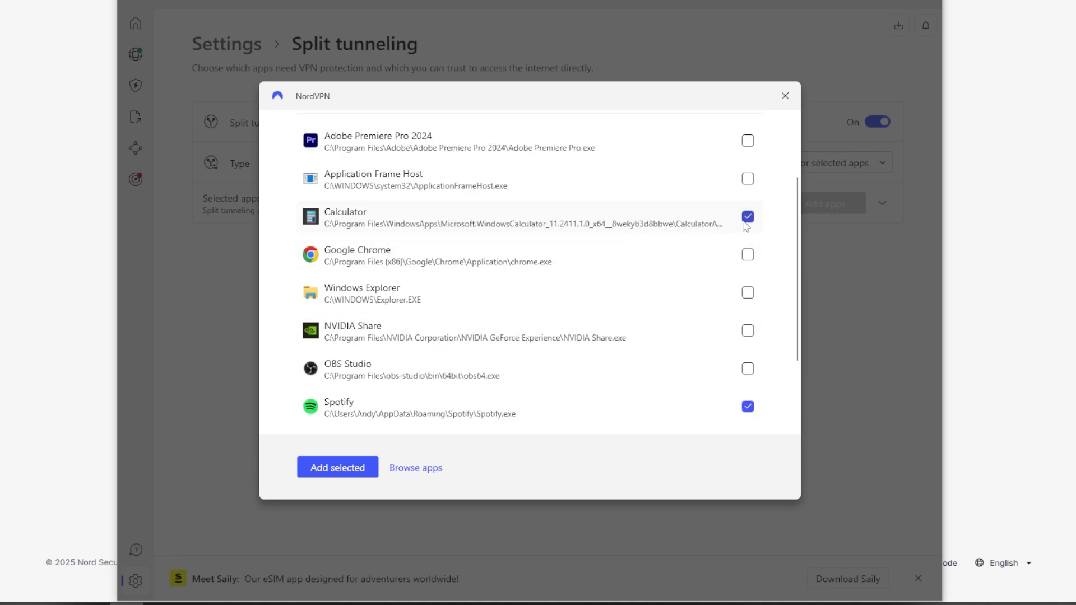
{"action": "left_click", "coordinate": [348, 473]}
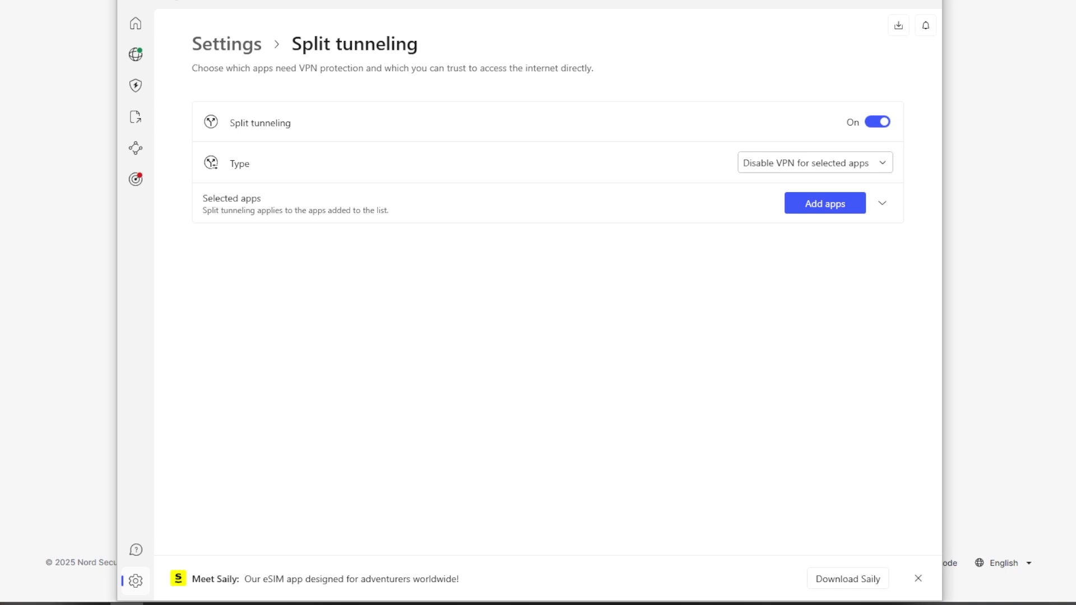
{"action": "left_click", "coordinate": [136, 23]}
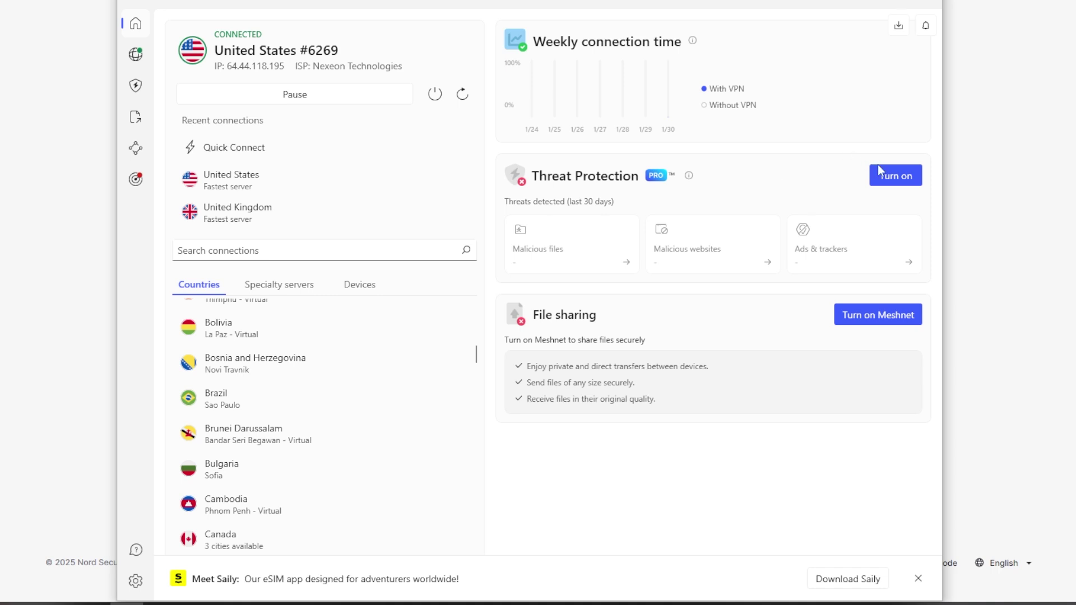
Dismiss the Threat Protection upgrade offer, keeping it off, and turn on Meshnet
{"action": "left_click", "coordinate": [899, 178]}
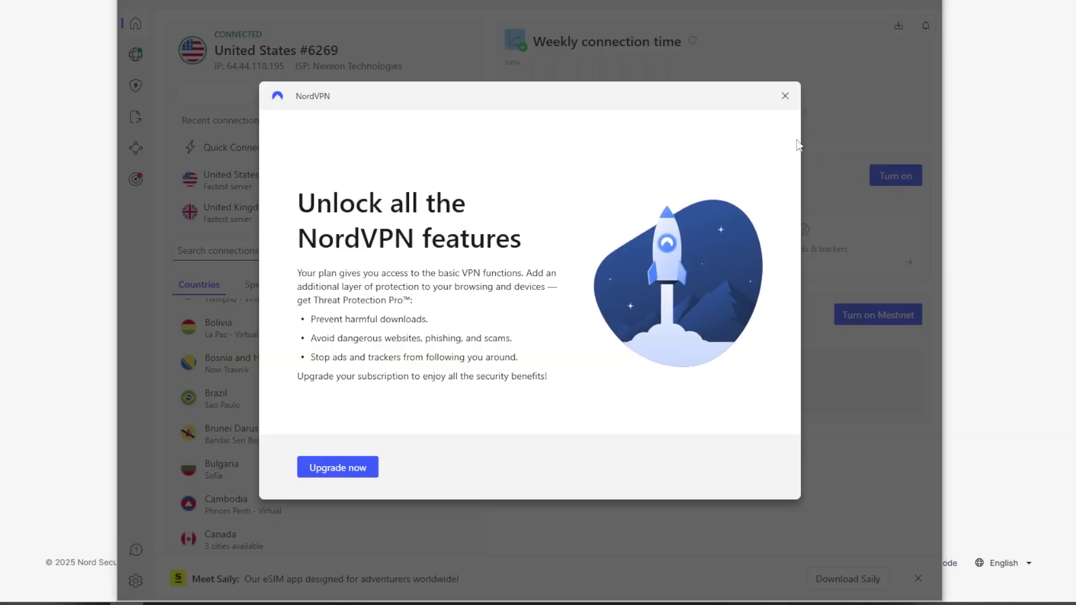
{"action": "left_click", "coordinate": [784, 98]}
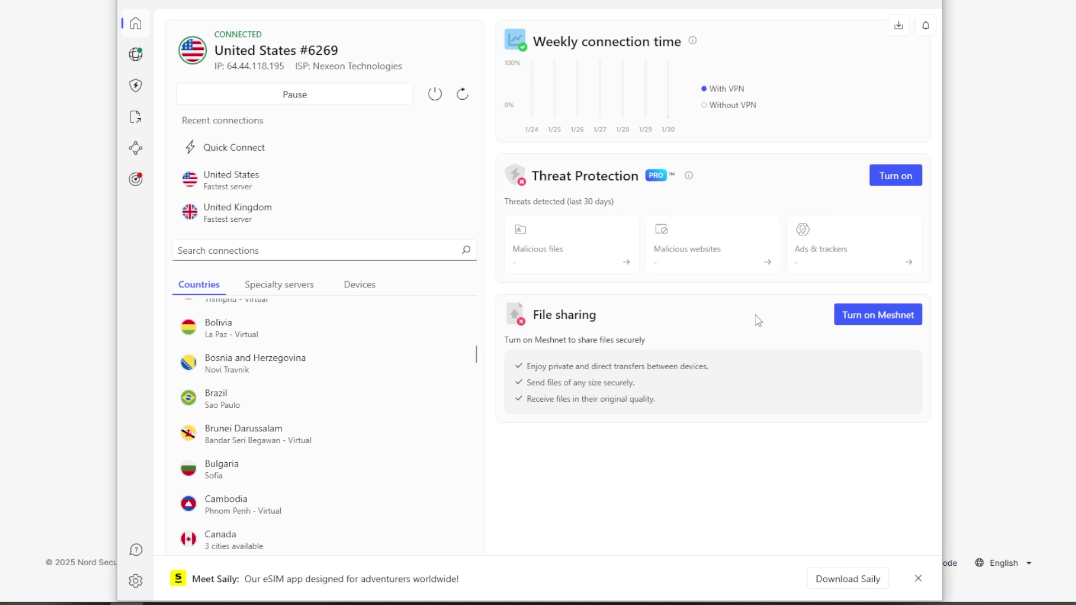
{"action": "left_click", "coordinate": [899, 317]}
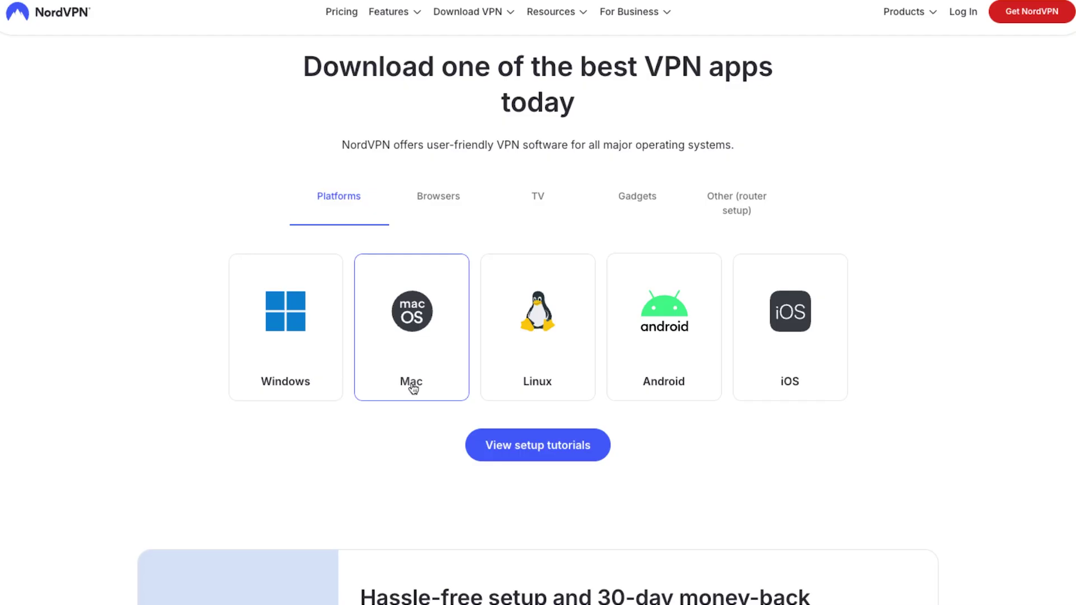
Download the 123 MB NordVPN app from the Mac download page
{"action": "left_click", "coordinate": [413, 388]}
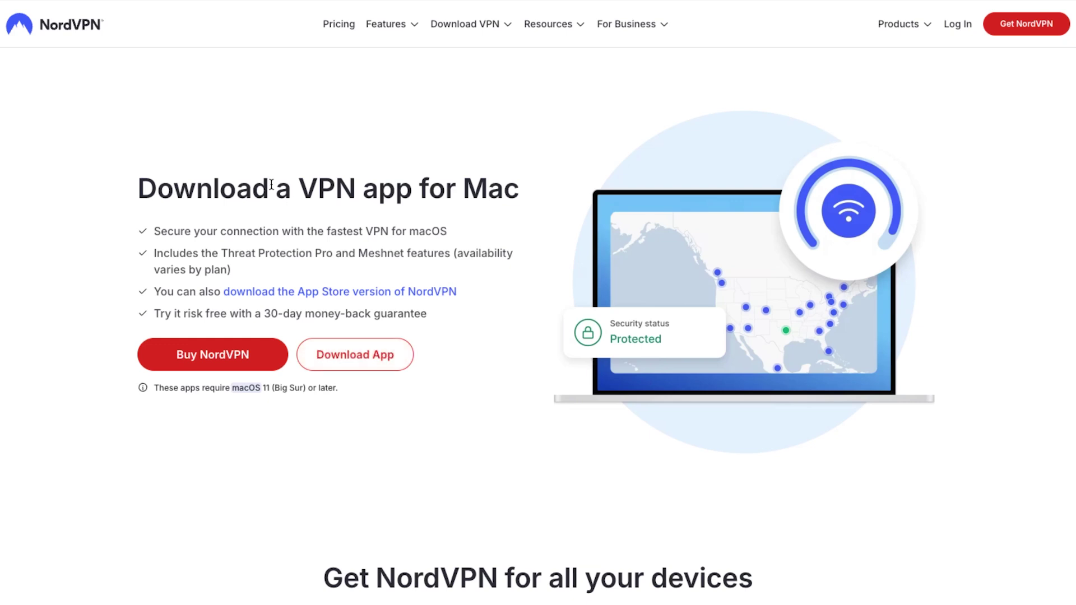
{"action": "left_click", "coordinate": [364, 365]}
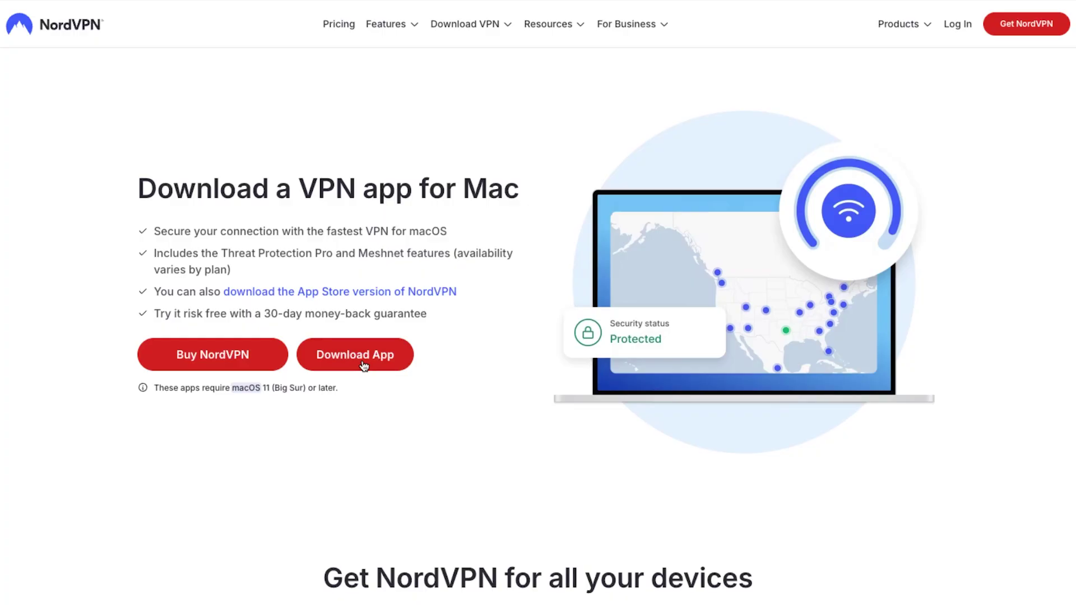
{"action": "scroll", "coordinate": [541, 315], "scroll_direction": "down", "scroll_amount": 7}
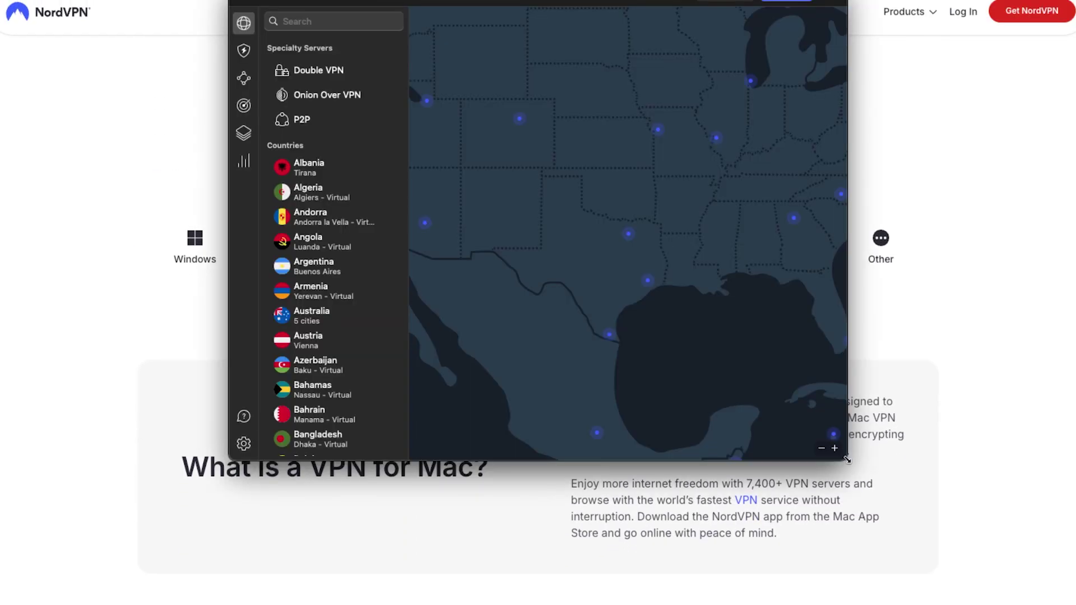
Enlarge the macOS app window, Quick Connect to United States #9841, and view it on the map
{"action": "left_click_drag", "start_coordinate": [849, 458], "coordinate": [993, 496]}
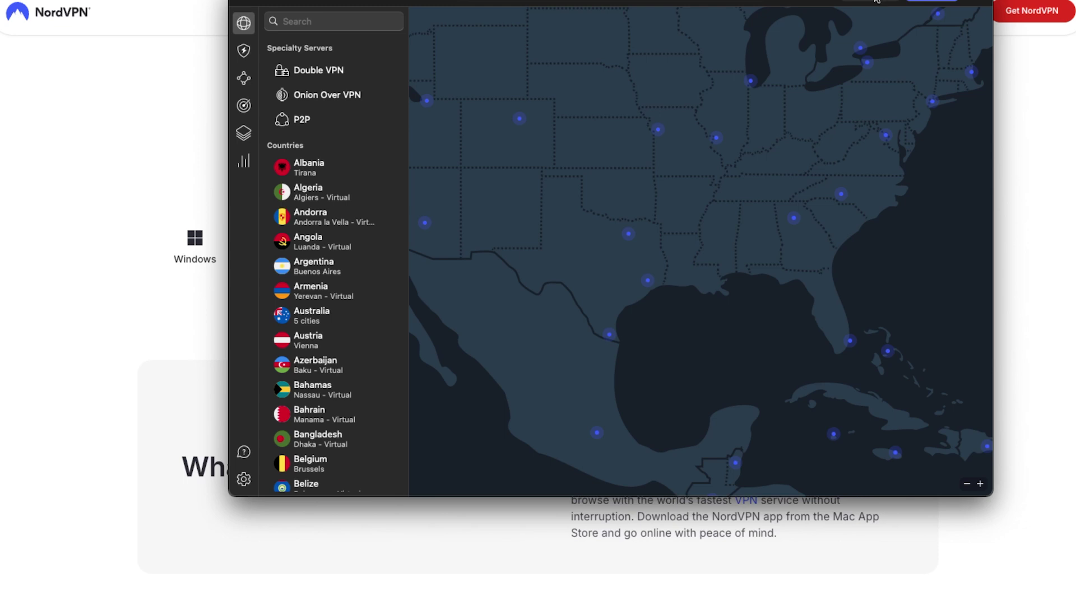
{"action": "left_click_drag", "start_coordinate": [876, 1], "coordinate": [799, 31]}
{"action": "left_click", "coordinate": [843, 25]}
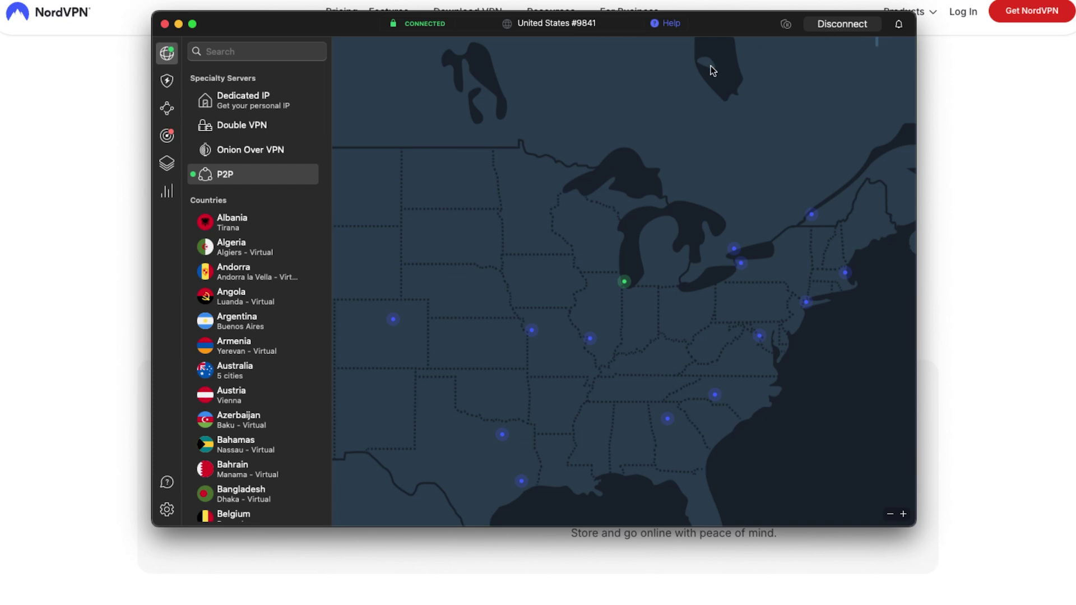
{"action": "scroll", "coordinate": [258, 223], "scroll_direction": "down", "scroll_amount": 10}
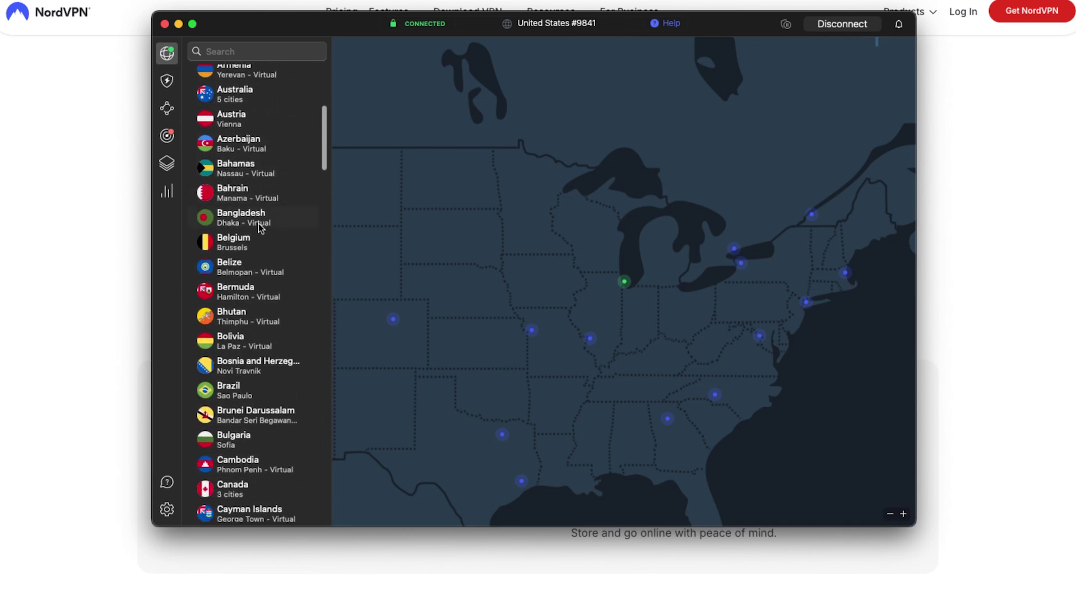
{"action": "scroll", "coordinate": [258, 223], "scroll_direction": "up", "scroll_amount": 10}
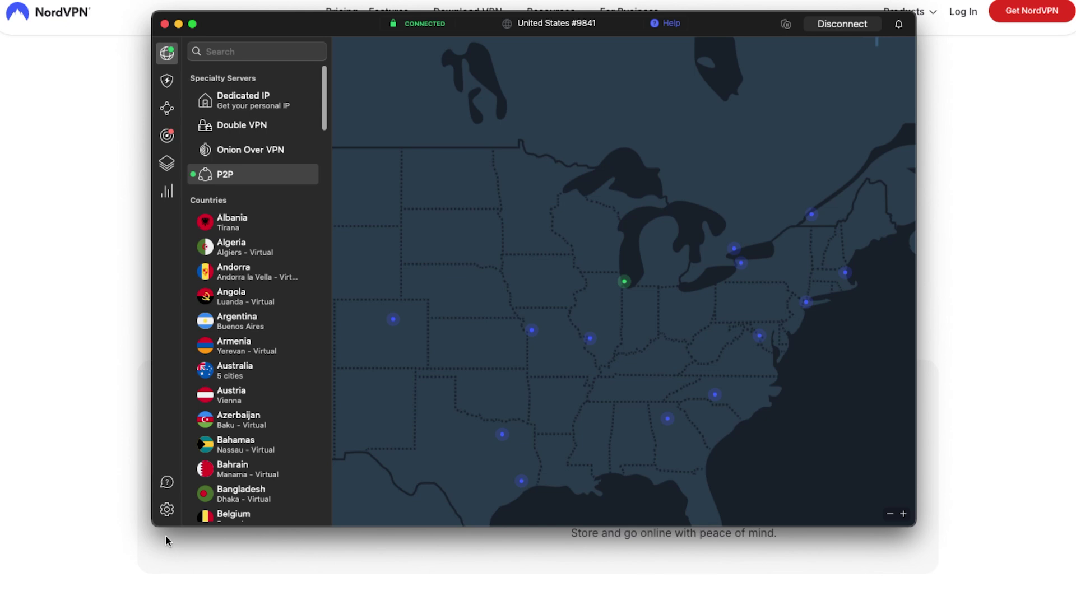
{"action": "scroll", "coordinate": [581, 343], "scroll_direction": "down", "scroll_amount": 5}
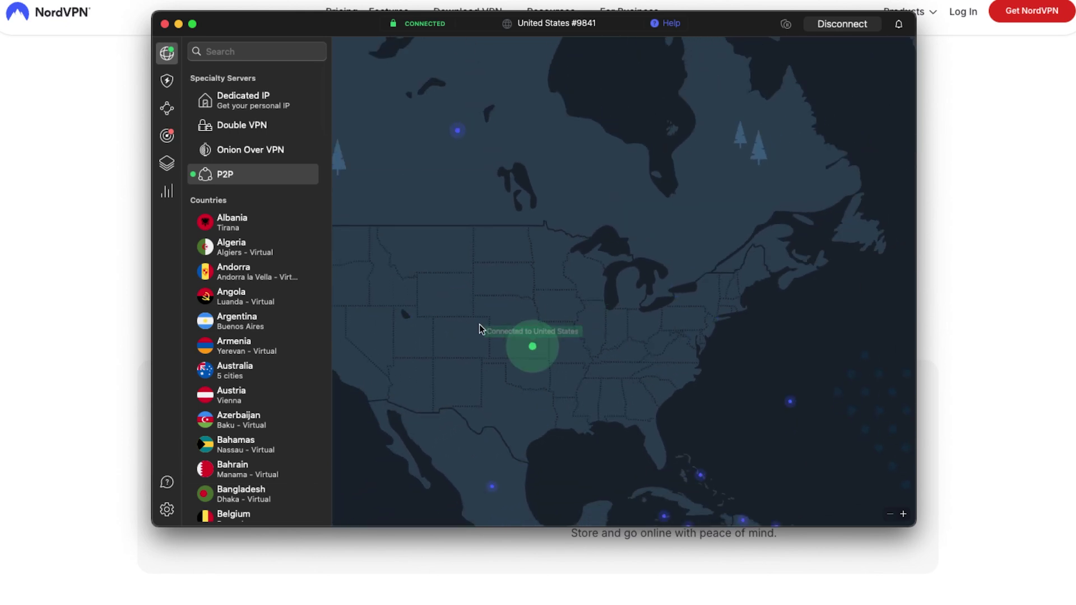
{"action": "mouse_move", "coordinate": [454, 331]}
{"action": "left_mouse_down"}
{"action": "mouse_move", "coordinate": [549, 291]}
{"action": "mouse_move", "coordinate": [456, 273]}
{"action": "mouse_move", "coordinate": [413, 217]}
{"action": "mouse_move", "coordinate": [473, 283]}
{"action": "left_mouse_up"}
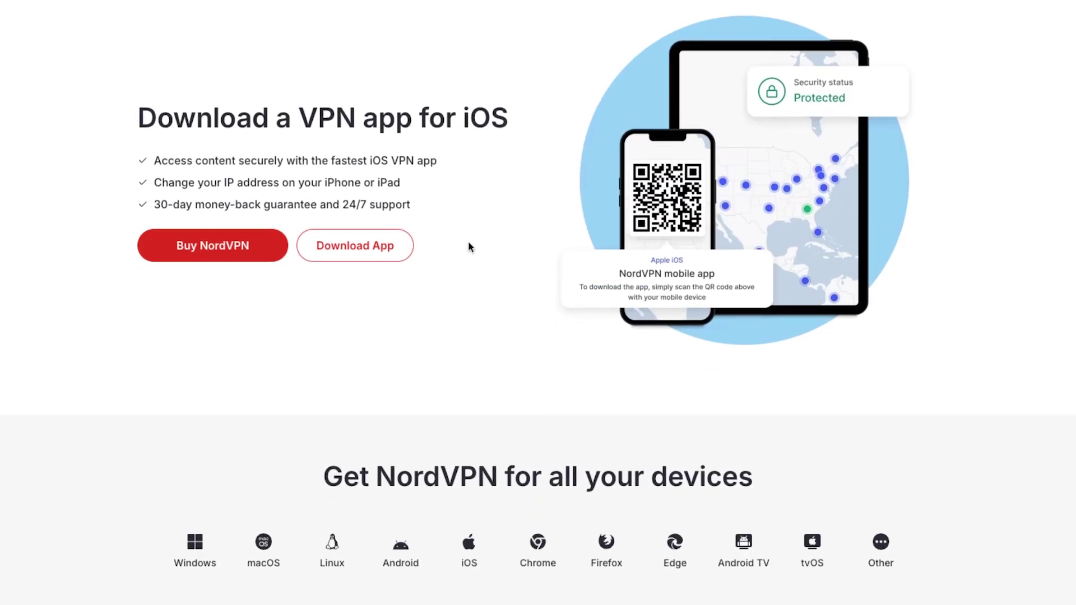
Open the iOS app's App Store listing, then cancel the Open App Store prompt
{"action": "scroll", "coordinate": [468, 245], "scroll_direction": "down", "scroll_amount": 3}
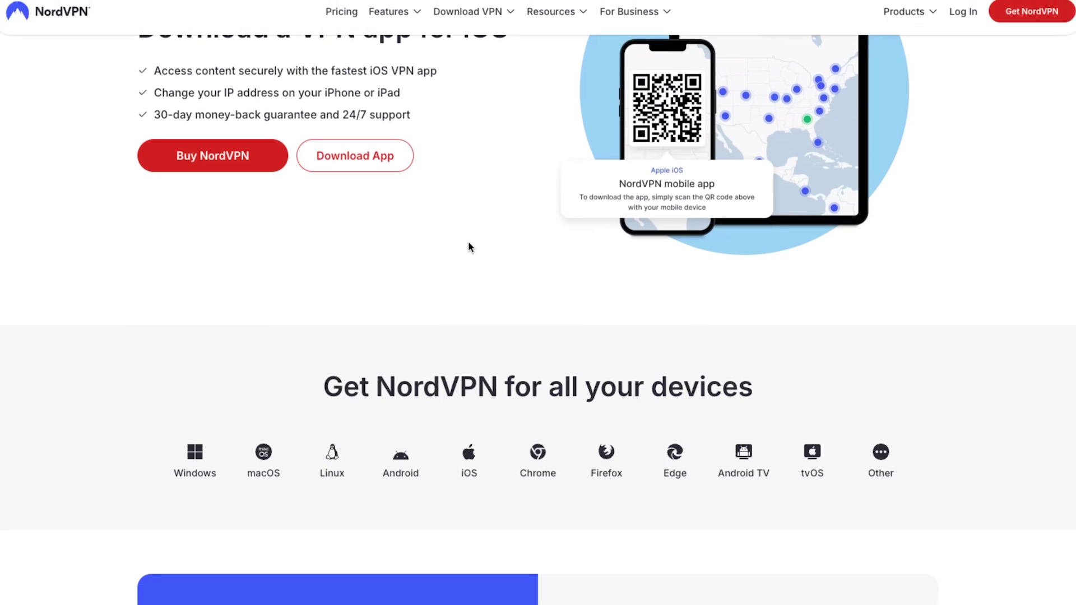
{"action": "scroll", "coordinate": [469, 245], "scroll_direction": "up", "scroll_amount": 4}
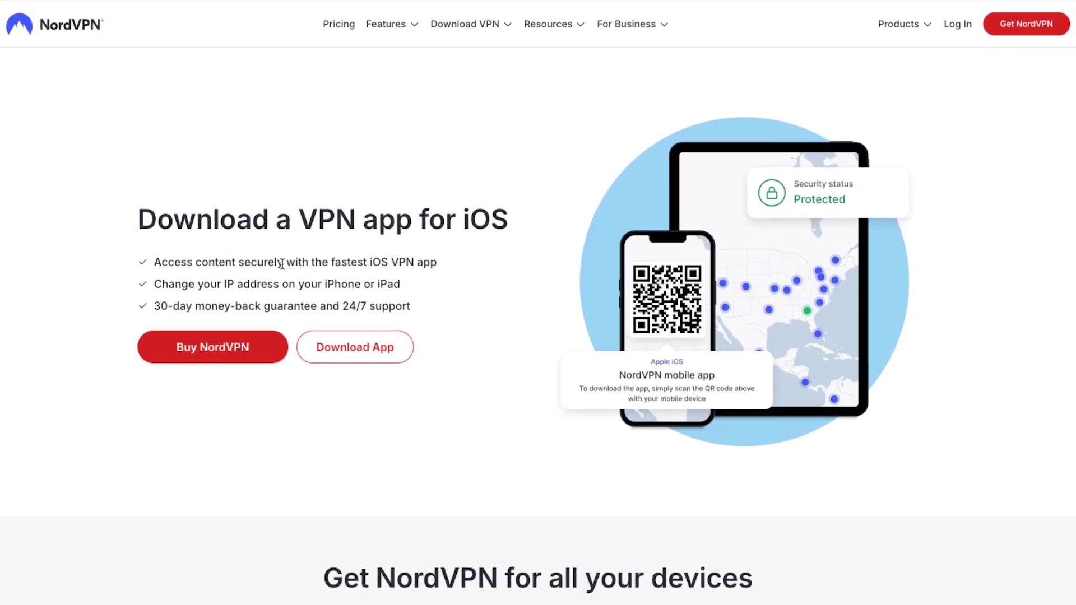
{"action": "left_click", "coordinate": [361, 348]}
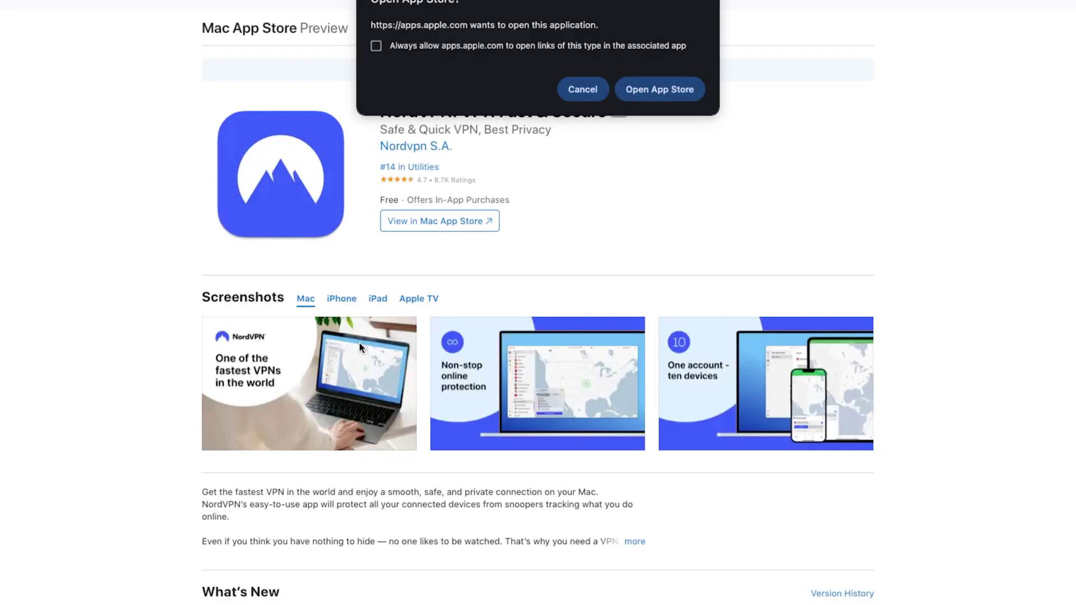
{"action": "left_click", "coordinate": [571, 87]}
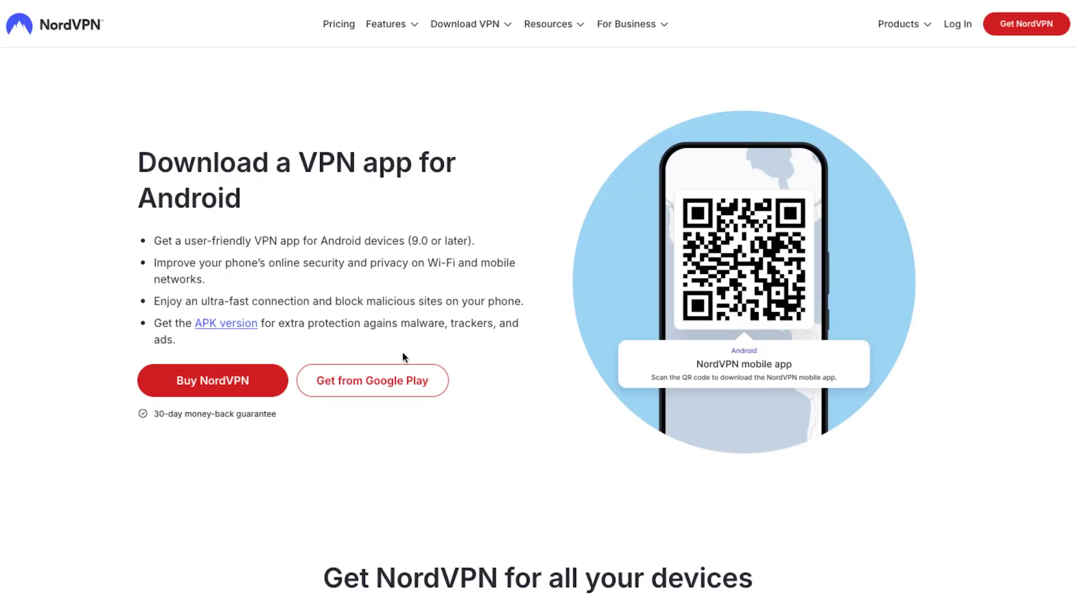
Choose Get from Google Play on the Android download page
{"action": "left_click", "coordinate": [359, 381]}
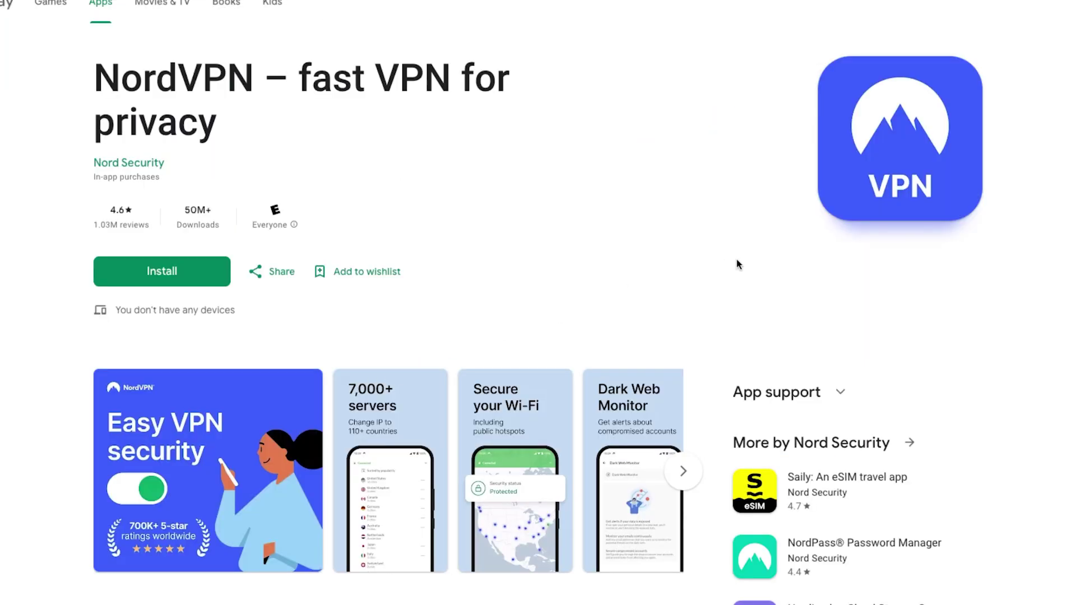